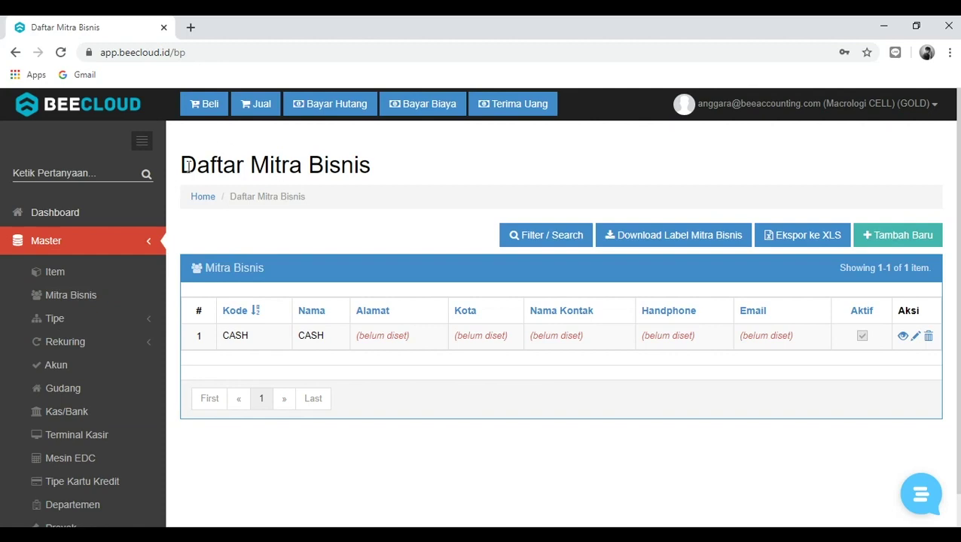
Start a new business partner and toggle the Customer and Supplier partner-type boxes
{"action": "left_click", "coordinate": [884, 239]}
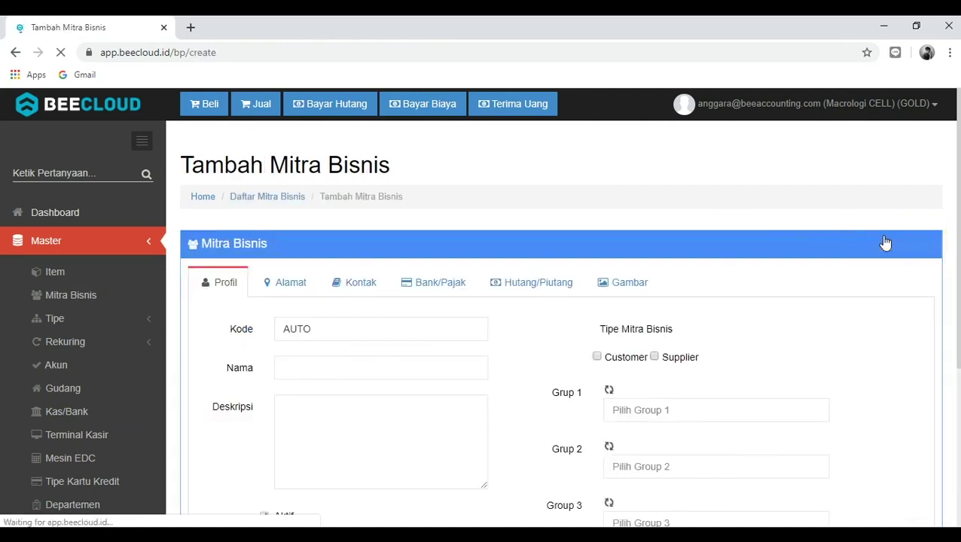
{"action": "scroll", "coordinate": [885, 242], "scroll_direction": "down", "scroll_amount": 1}
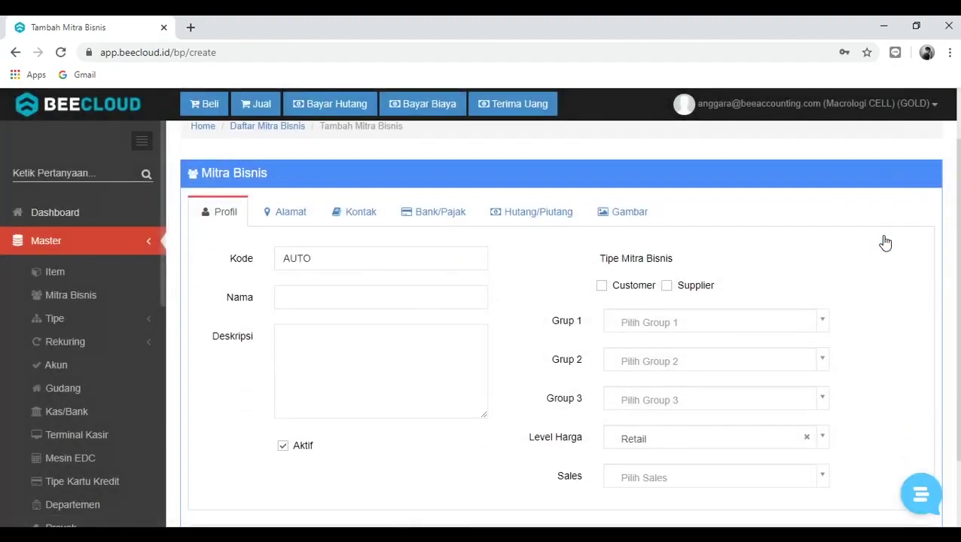
{"action": "scroll", "coordinate": [885, 242], "scroll_direction": "up", "scroll_amount": 1}
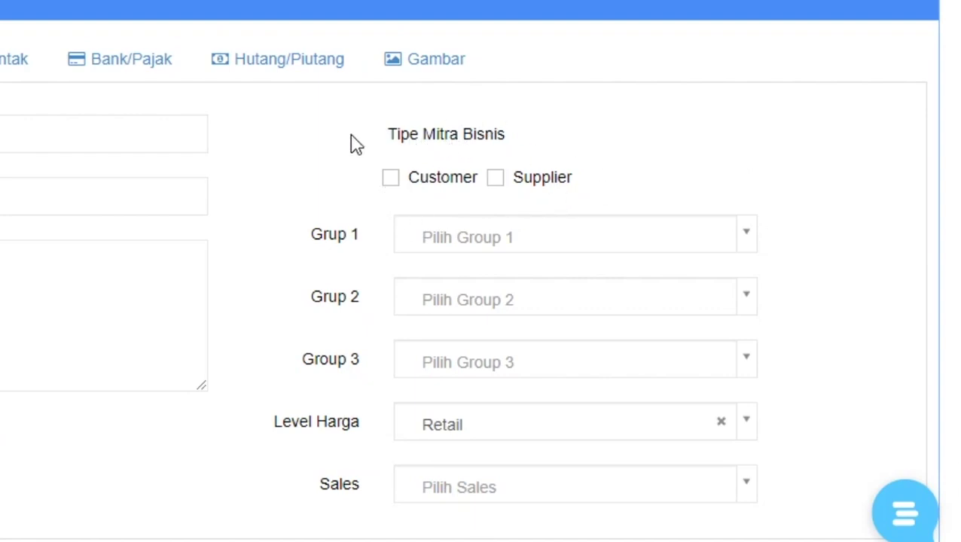
{"action": "left_click", "coordinate": [391, 179]}
{"action": "left_click", "coordinate": [391, 179]}
{"action": "left_click", "coordinate": [497, 177]}
Clear Supplier and set the partner type to Customer only
{"action": "left_click", "coordinate": [391, 177]}
{"action": "left_click", "coordinate": [390, 177]}
{"action": "left_click", "coordinate": [530, 180]}
{"action": "left_click", "coordinate": [418, 181]}
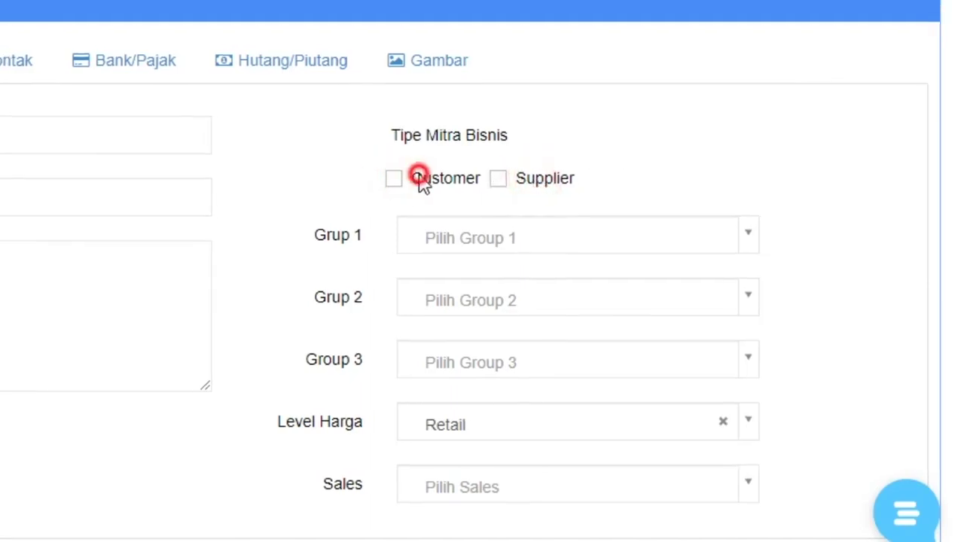
Enter the name 'PT. Nusantara' and the description 'Pelanggan Setia'
{"action": "left_click", "coordinate": [67, 211]}
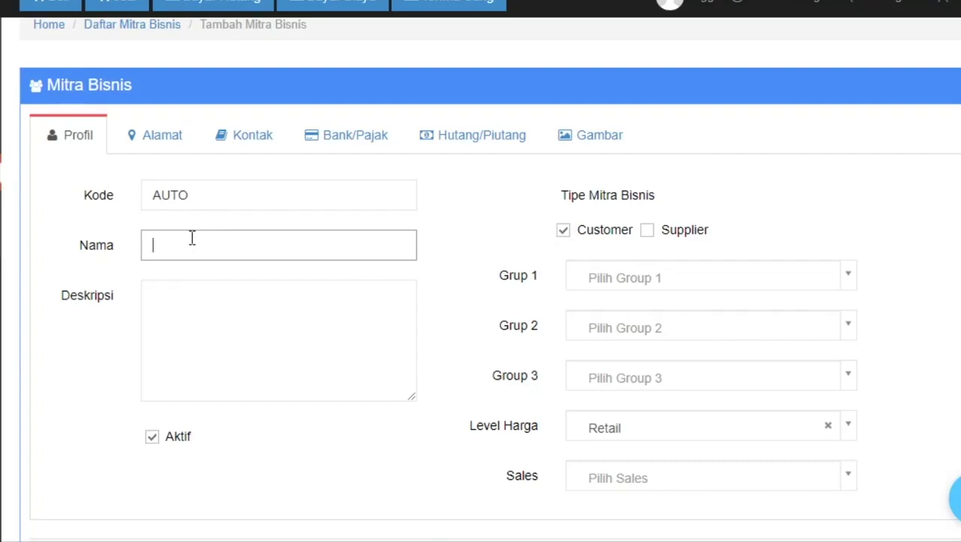
{"action": "type", "text": "PT. Nusantara"}
{"action": "key", "text": "Tab"}
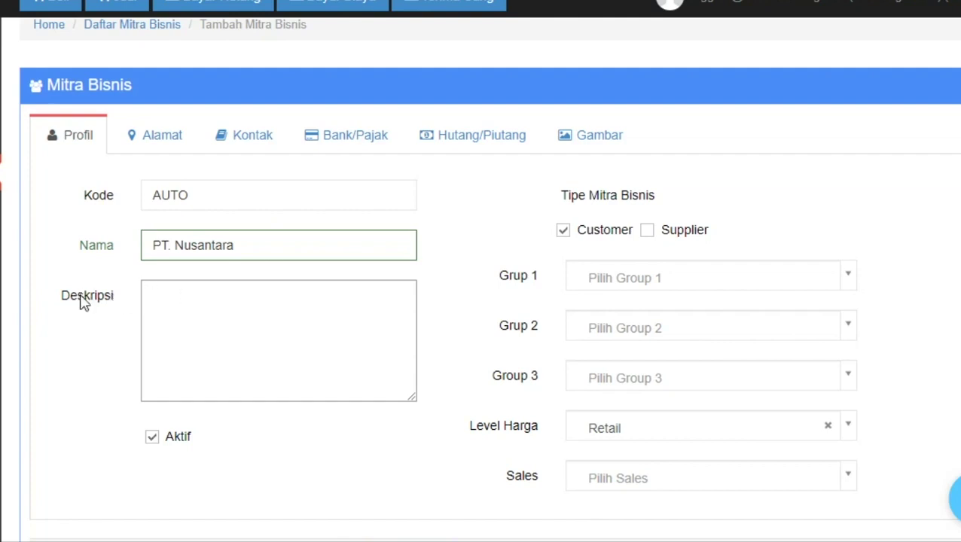
{"action": "scroll", "coordinate": [193, 303], "scroll_direction": "down", "scroll_amount": 1}
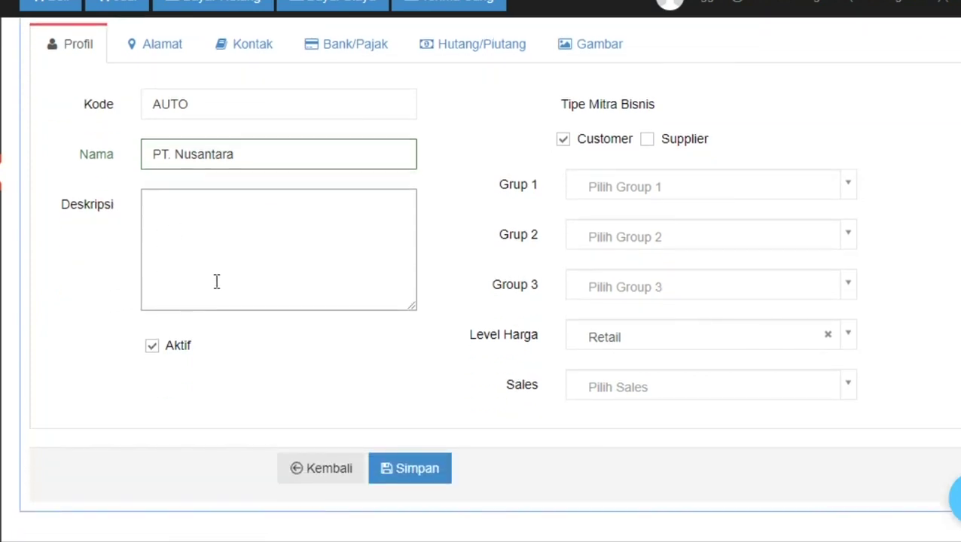
{"action": "scroll", "coordinate": [216, 282], "scroll_direction": "up", "scroll_amount": 1}
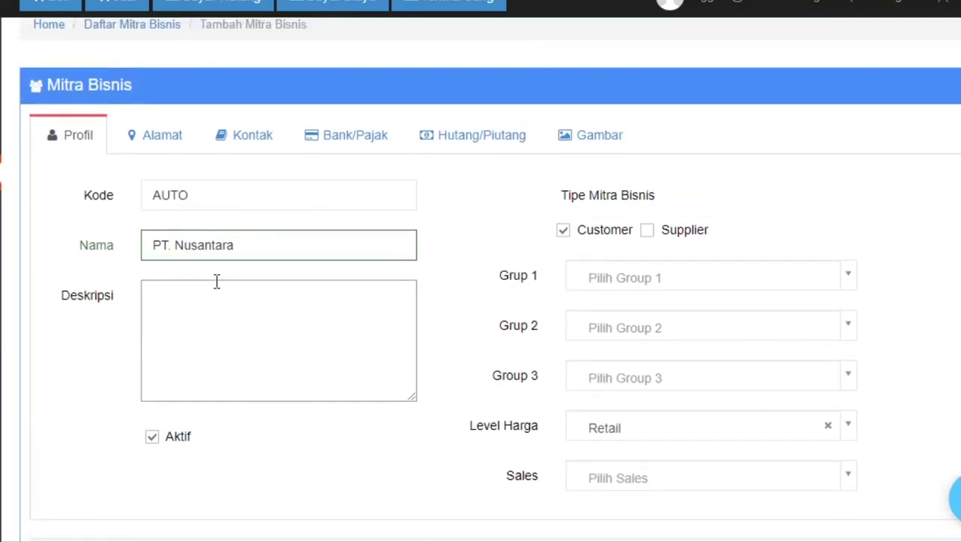
{"action": "type", "text": "elanggan S"}
{"action": "type", "text": "eria"}
{"action": "key", "text": "BackSpace"}
{"action": "key", "text": "BackSpace"}
{"action": "key", "text": "BackSpace"}
Keep the price level set to Retail
{"action": "scroll", "coordinate": [305, 303], "scroll_direction": "down", "scroll_amount": 2}
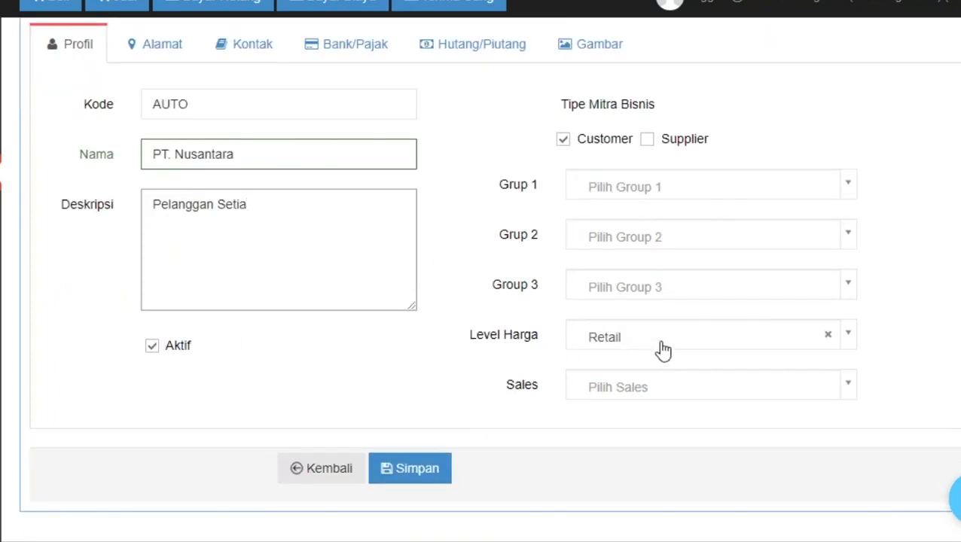
{"action": "left_click", "coordinate": [702, 343]}
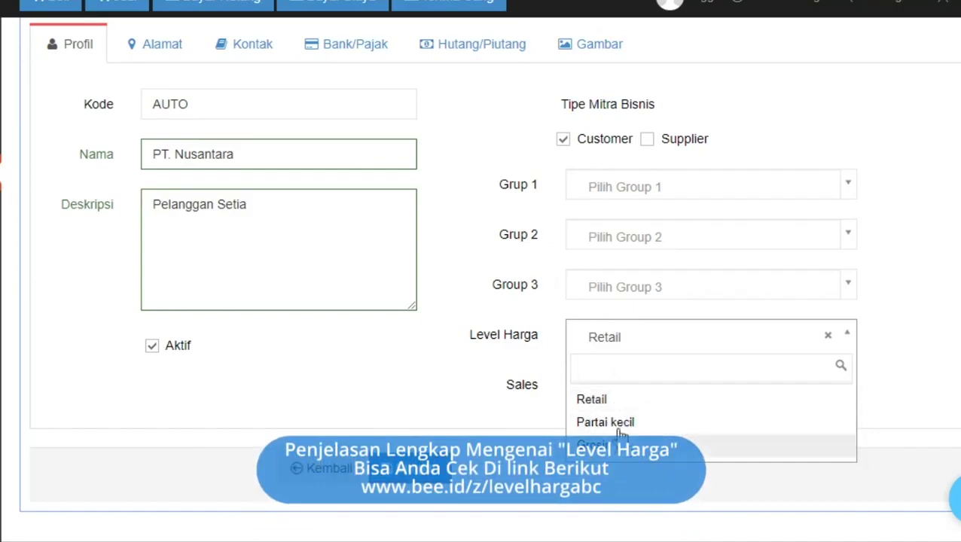
{"action": "left_click", "coordinate": [624, 400]}
{"action": "scroll", "coordinate": [486, 358], "scroll_direction": "up", "scroll_amount": 3}
{"action": "scroll", "coordinate": [485, 358], "scroll_direction": "down", "scroll_amount": 1}
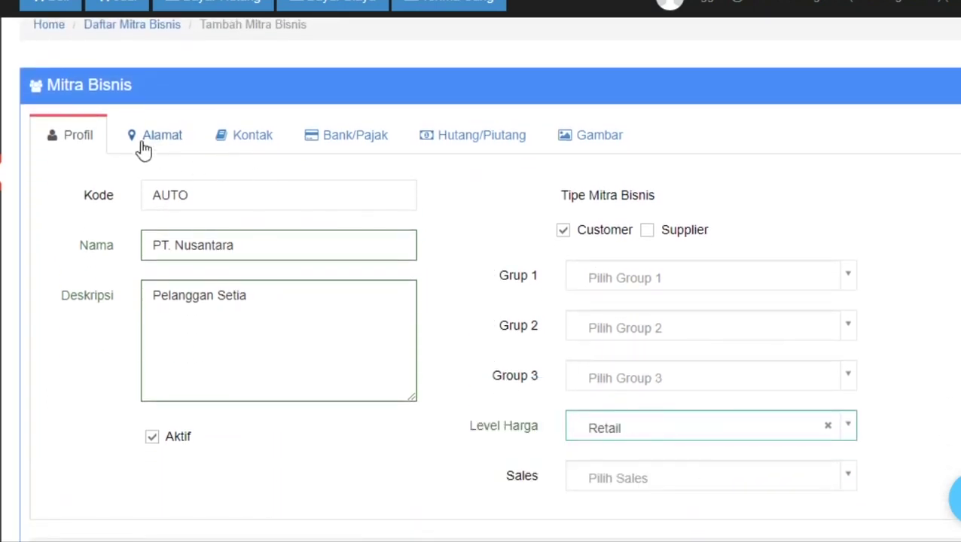
Start a new address labelled 'Alamat Penerimaan' on the Alamat tab
{"action": "left_click", "coordinate": [144, 148]}
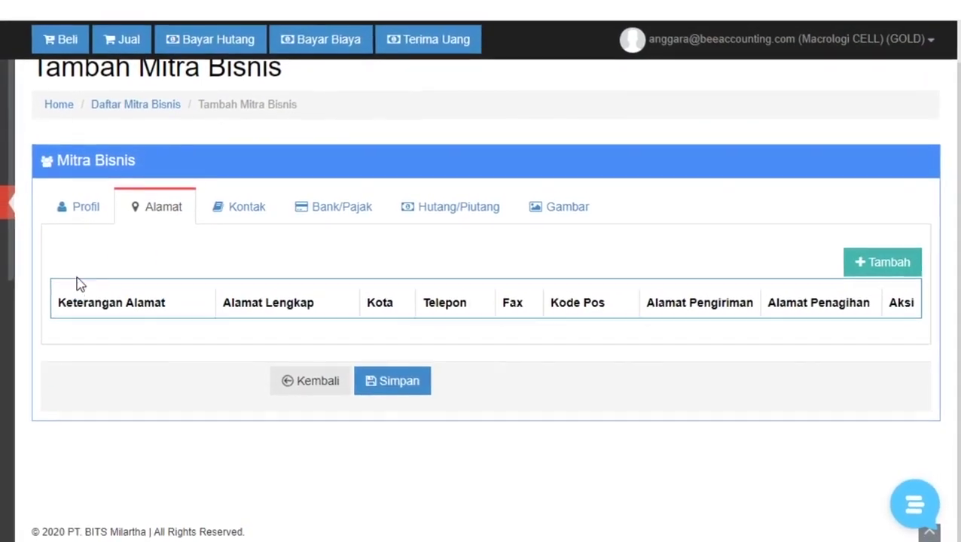
{"action": "left_click", "coordinate": [878, 270]}
{"action": "left_click", "coordinate": [307, 146]}
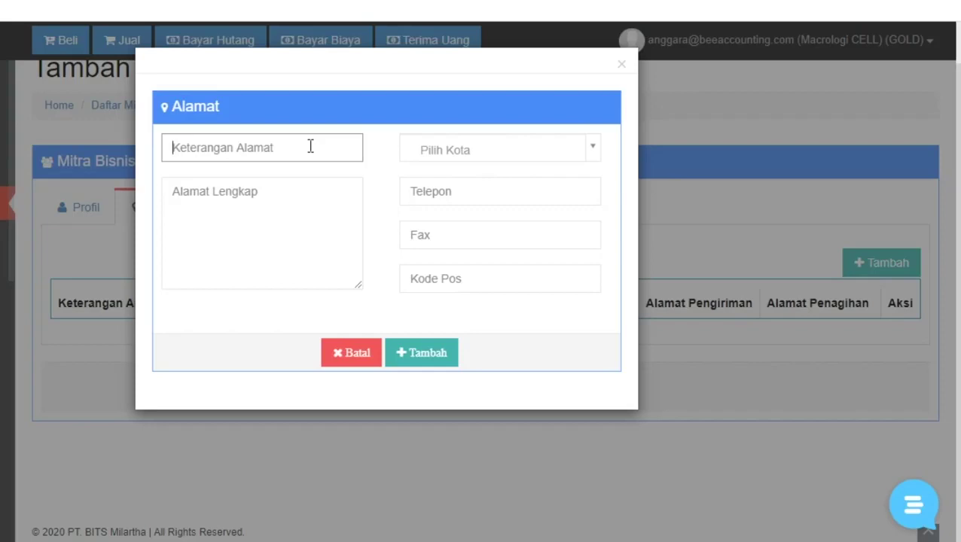
{"action": "type", "text": "Alama"}
{"action": "key", "text": "BackSpace"}
{"action": "type", "text": "mat Penerimaan"}
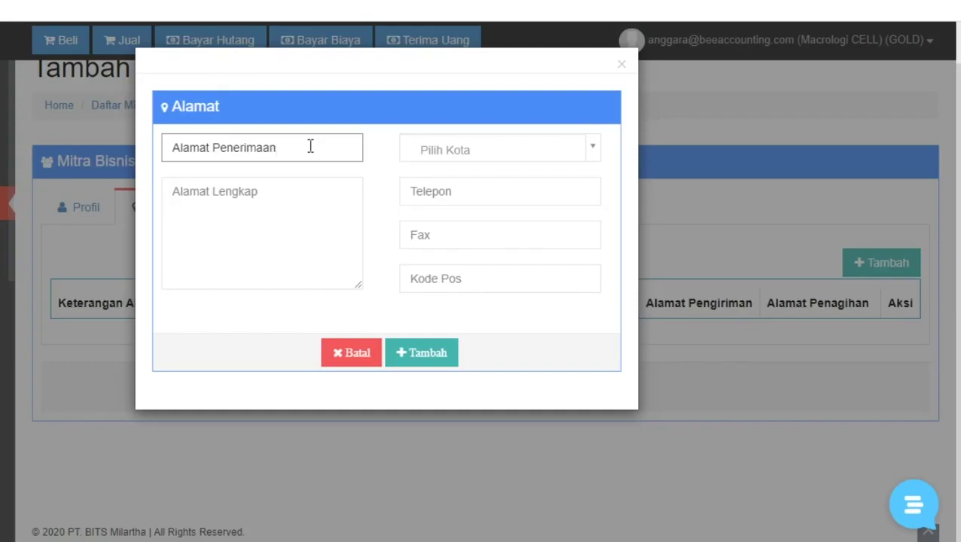
{"action": "left_click", "coordinate": [244, 220]}
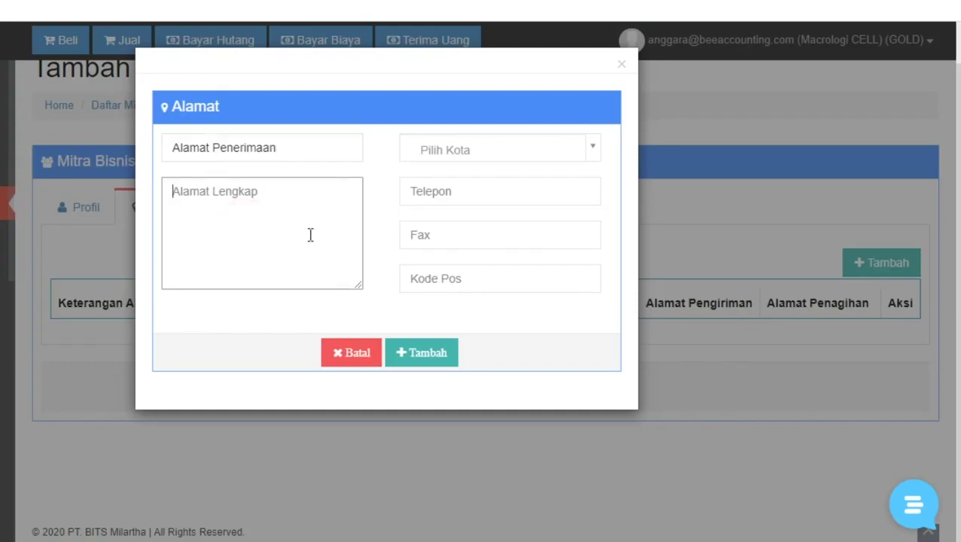
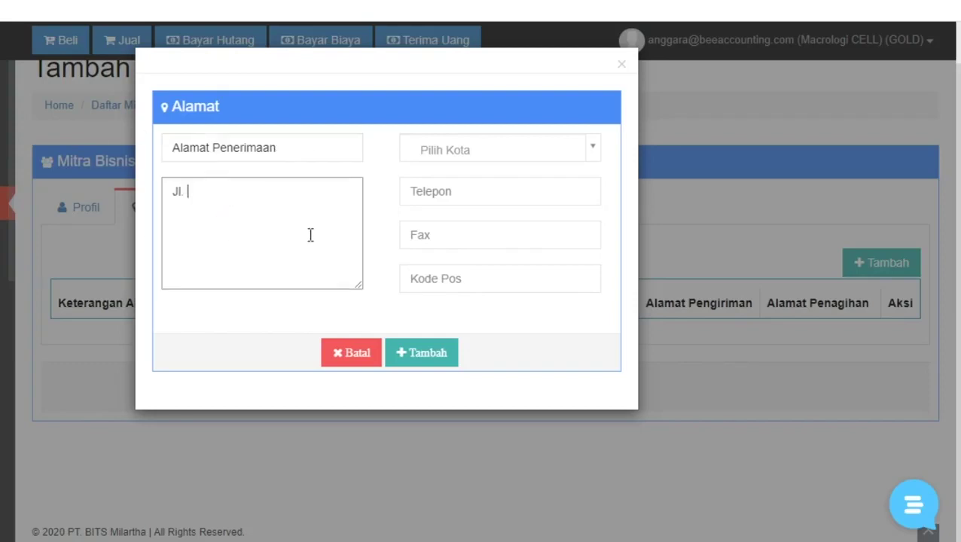
{"action": "left_click", "coordinate": [452, 149]}
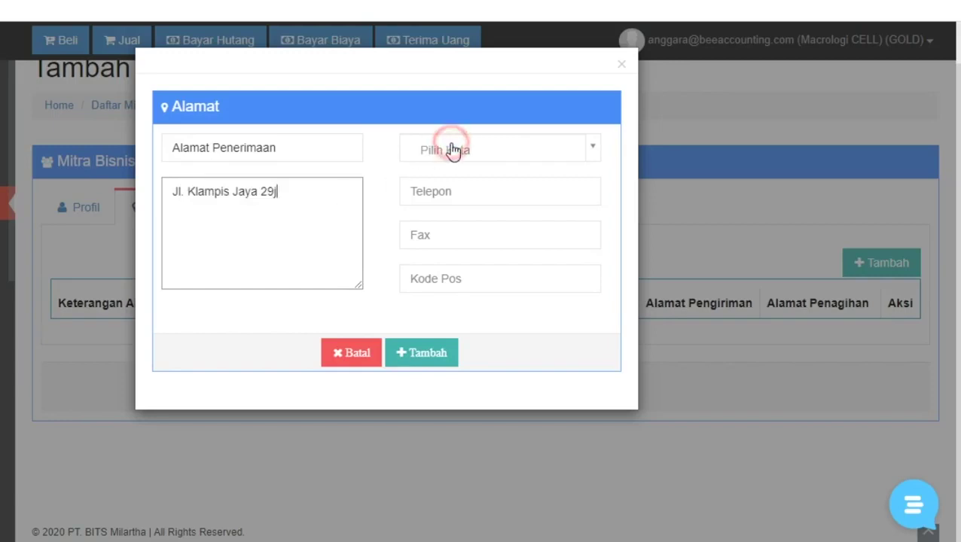
{"action": "type", "text": "Sura"}
{"action": "key", "text": "Return"}
{"action": "left_click", "coordinate": [268, 240]}
{"action": "type", "text": "j"}
{"action": "left_click", "coordinate": [322, 202]}
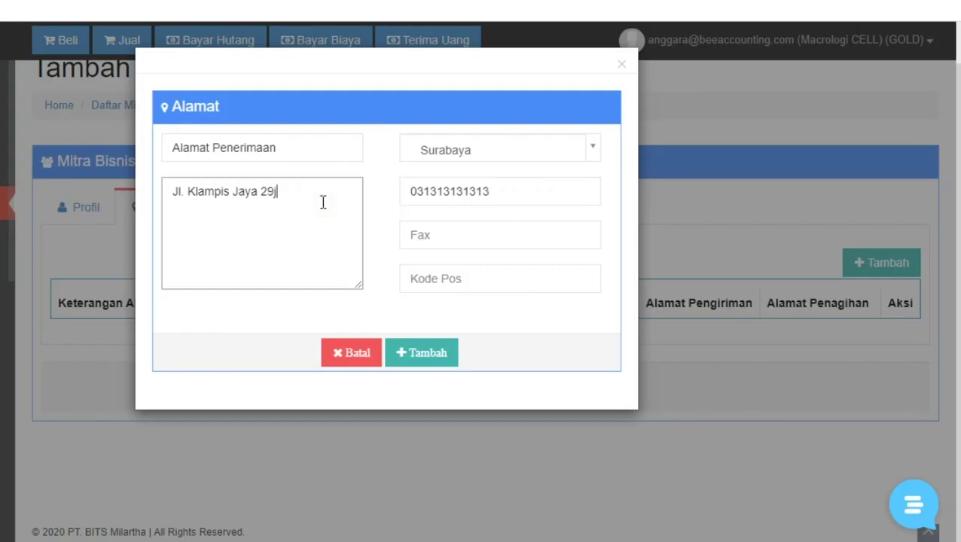
{"action": "left_click", "coordinate": [421, 353]}
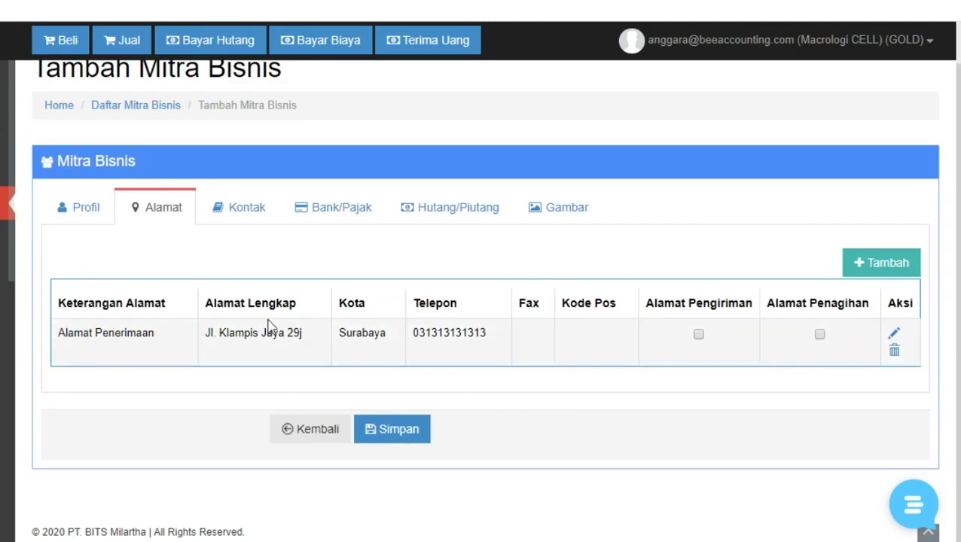
Discard the extra address form and add a Kepala Marketing contact with mobile number and e-mail
{"action": "left_click", "coordinate": [891, 266]}
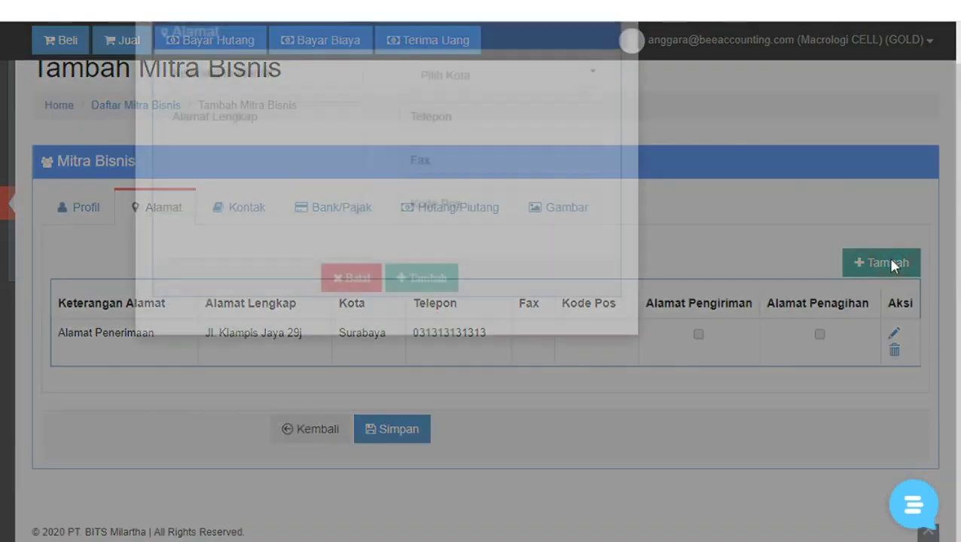
{"action": "left_click", "coordinate": [343, 351]}
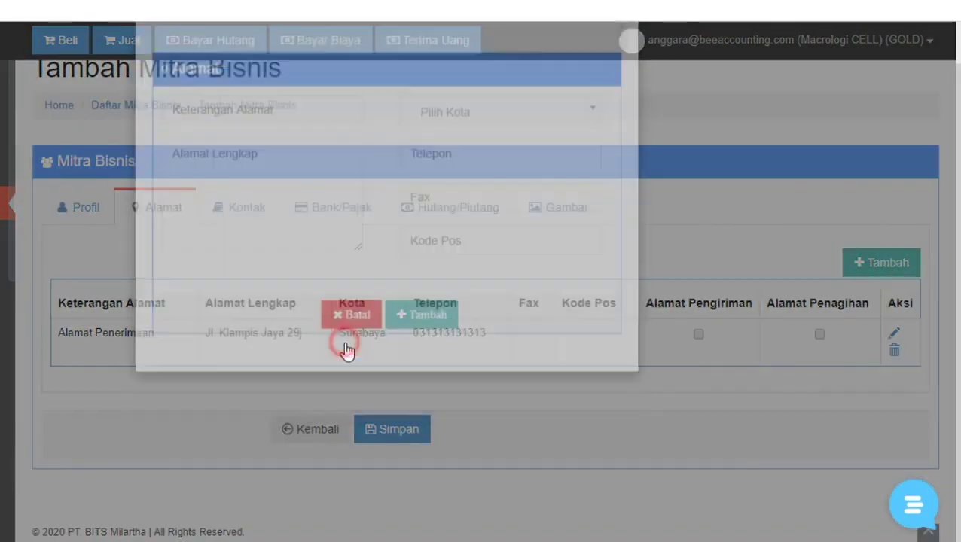
{"action": "left_click", "coordinate": [223, 207]}
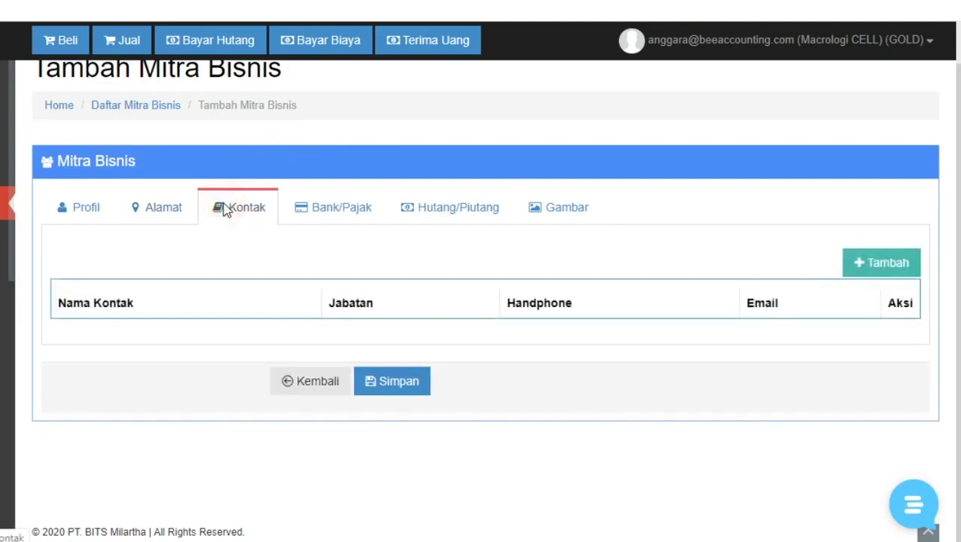
{"action": "left_click", "coordinate": [859, 265]}
{"action": "left_click", "coordinate": [219, 199]}
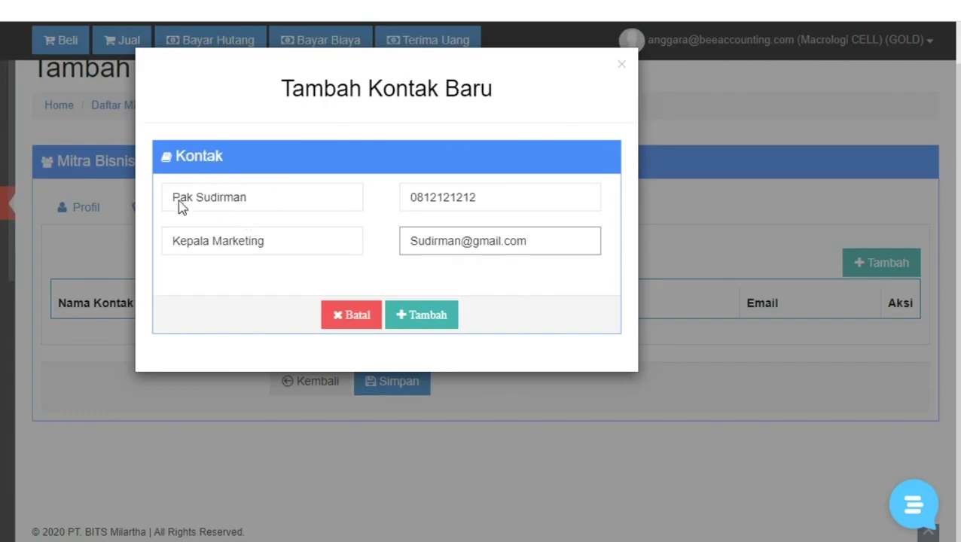
{"action": "left_click", "coordinate": [423, 316]}
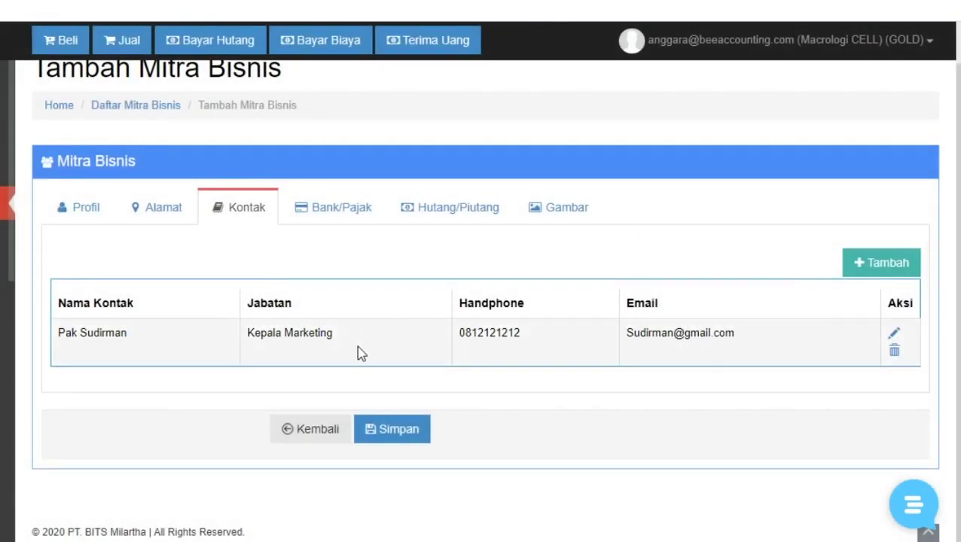
Review the bank and tax details, toggling sales tax and switching purchase tax on then off
{"action": "left_click", "coordinate": [332, 211]}
{"action": "scroll", "coordinate": [397, 221], "scroll_direction": "down", "scroll_amount": 3}
{"action": "scroll", "coordinate": [422, 255], "scroll_direction": "down", "scroll_amount": 3}
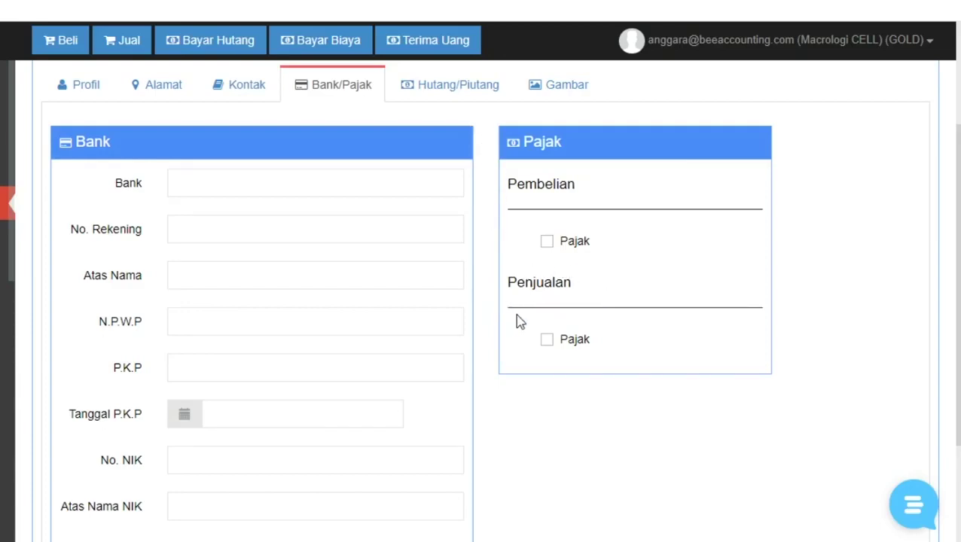
{"action": "left_click", "coordinate": [546, 341]}
{"action": "left_click", "coordinate": [552, 243]}
{"action": "left_click", "coordinate": [549, 241]}
Go to the Hutang/Piutang tab showing default Rupiah Credit terms of 14 days
{"action": "scroll", "coordinate": [445, 121], "scroll_direction": "up", "scroll_amount": 3}
{"action": "left_click", "coordinate": [458, 250]}
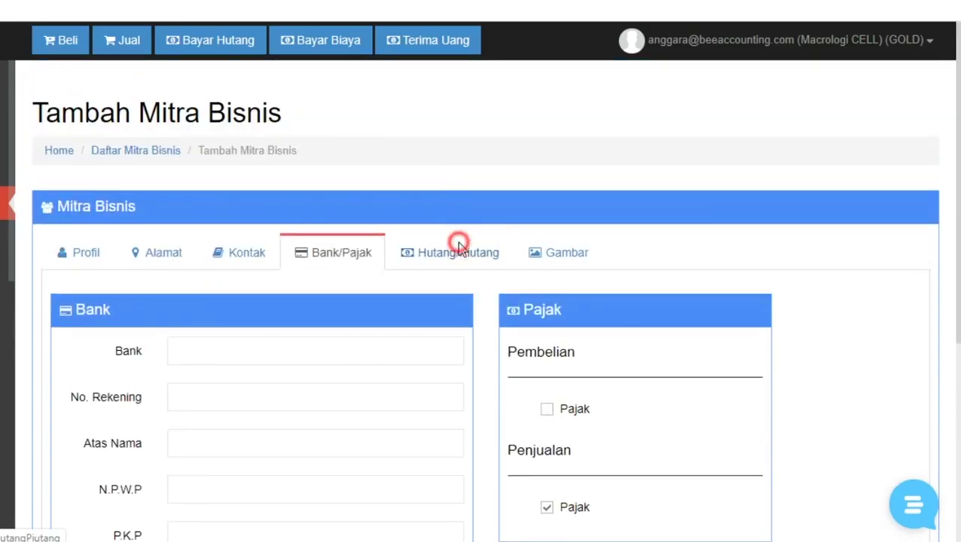
{"action": "scroll", "coordinate": [459, 248], "scroll_direction": "down", "scroll_amount": 3}
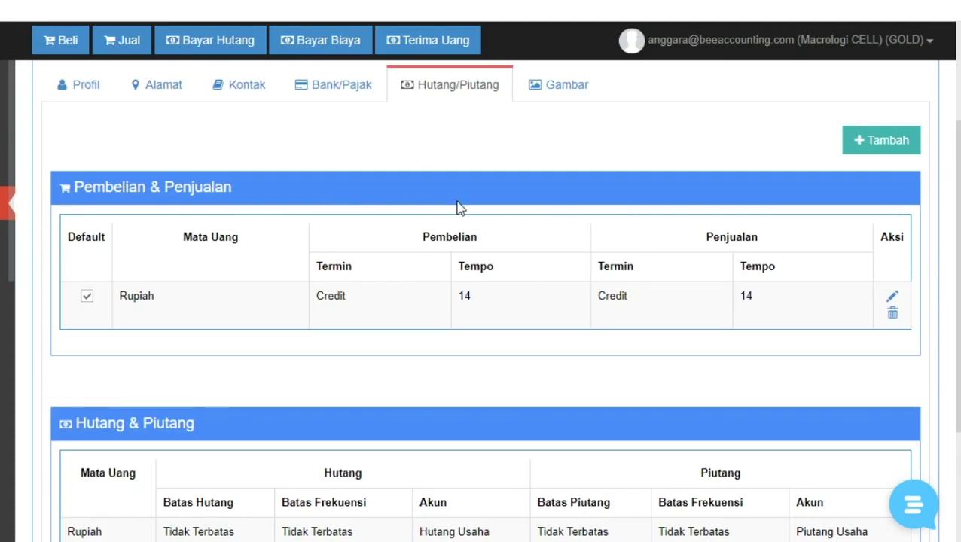
Edit the Rupiah row of the Pembelian & Penjualan terms table
{"action": "scroll", "coordinate": [494, 240], "scroll_direction": "down", "scroll_amount": 1}
{"action": "scroll", "coordinate": [922, 336], "scroll_direction": "up", "scroll_amount": 2}
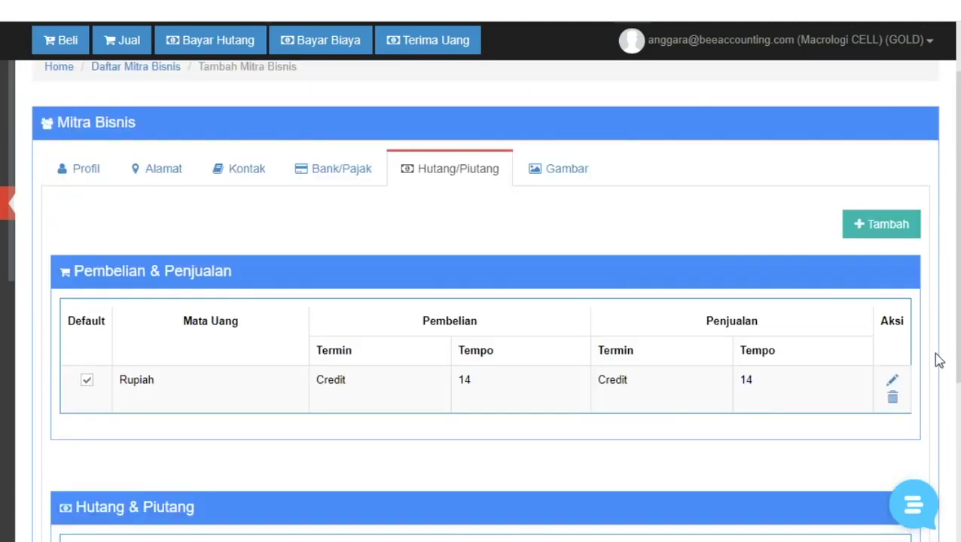
{"action": "left_click", "coordinate": [892, 380]}
{"action": "scroll", "coordinate": [542, 218], "scroll_direction": "down", "scroll_amount": 1}
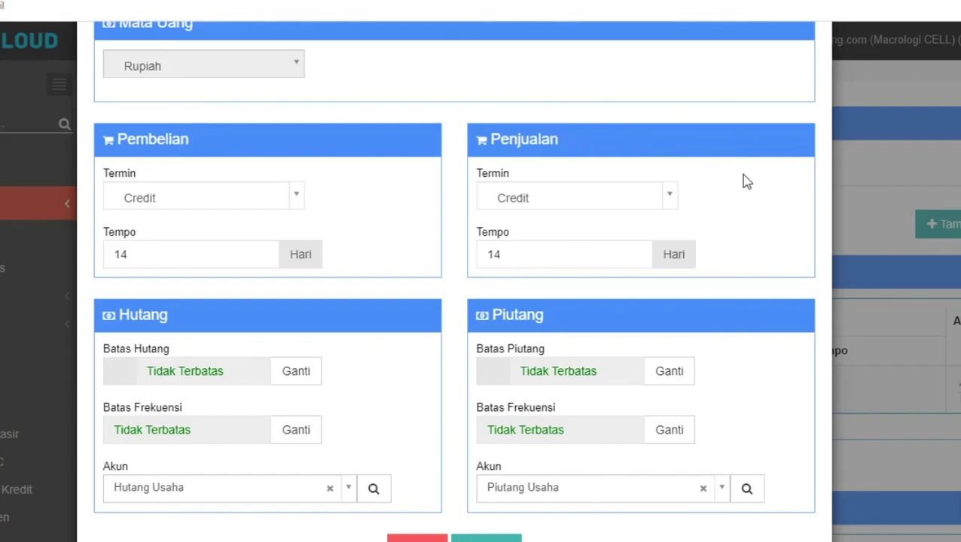
Keep the sales term on Credit and set its Tempo to 30 days
{"action": "left_click", "coordinate": [533, 194]}
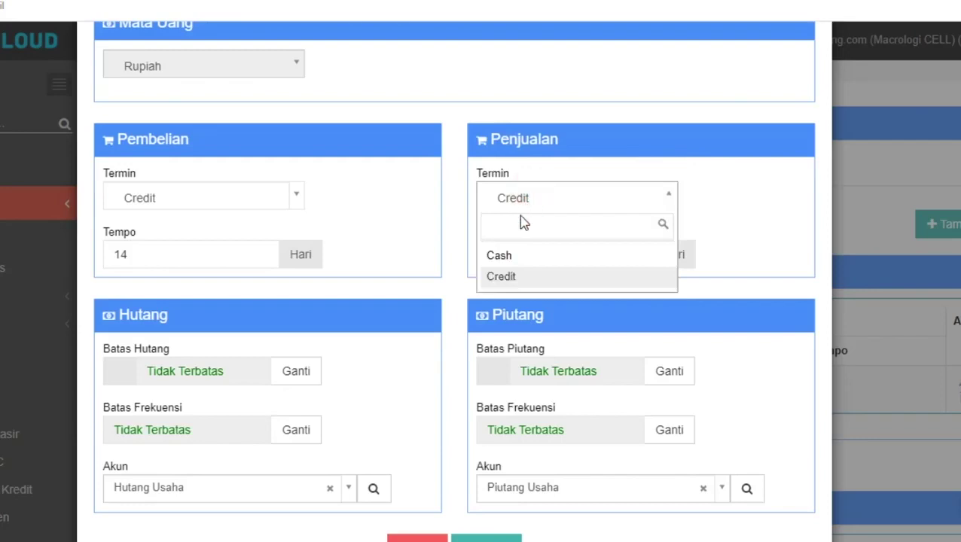
{"action": "left_click", "coordinate": [514, 276]}
{"action": "left_click", "coordinate": [532, 197]}
{"action": "left_click", "coordinate": [699, 169]}
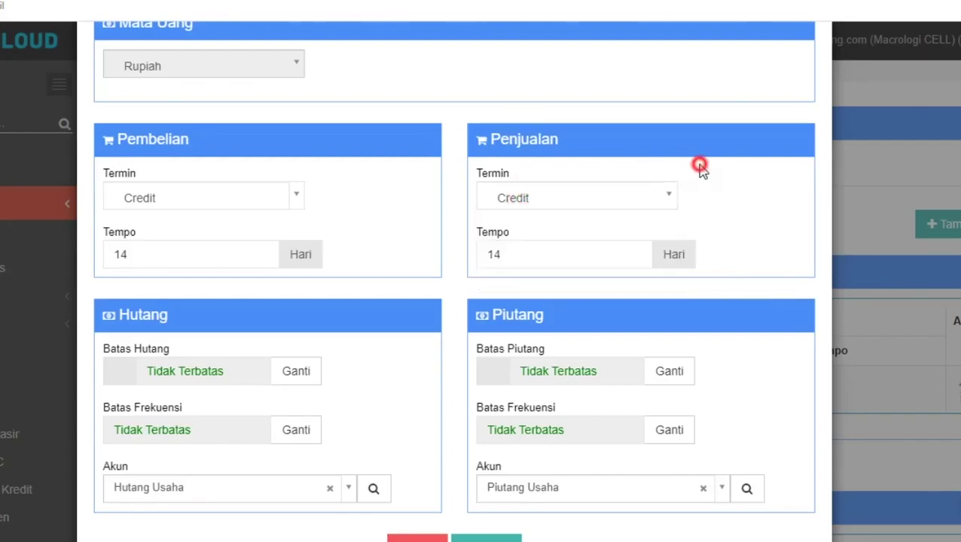
{"action": "double_click", "coordinate": [523, 253]}
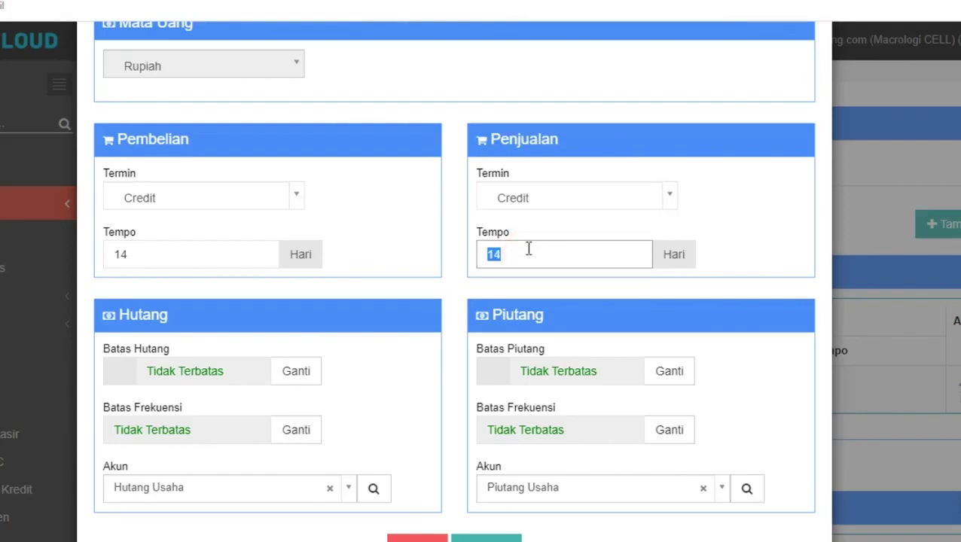
{"action": "type", "text": "30"}
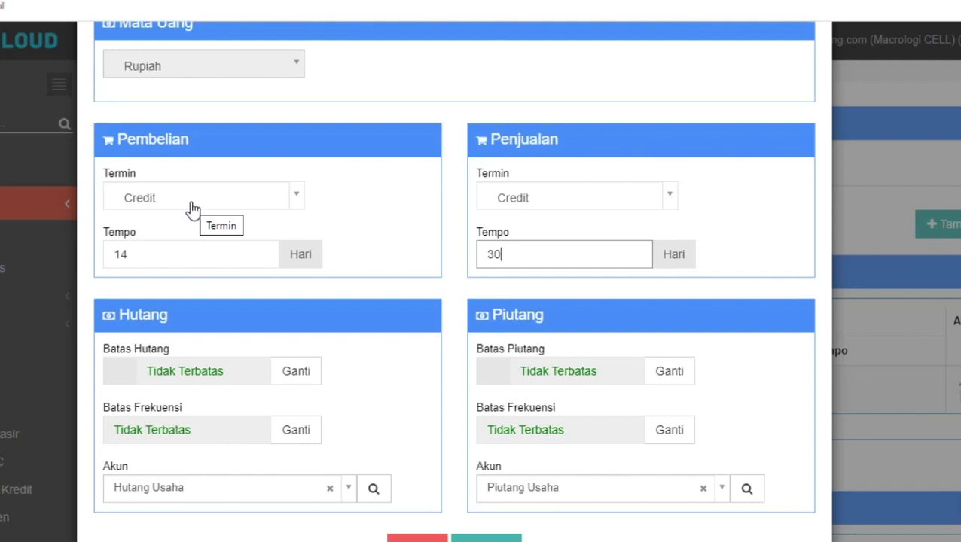
Switch the purchase term to Cash and back to Credit, keeping Tempo 14
{"action": "left_click", "coordinate": [192, 208]}
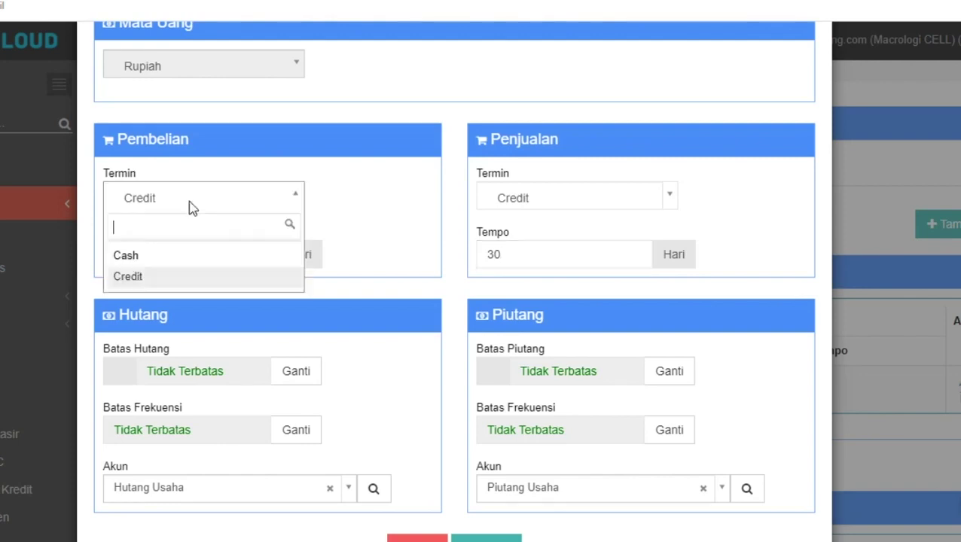
{"action": "left_click", "coordinate": [134, 259]}
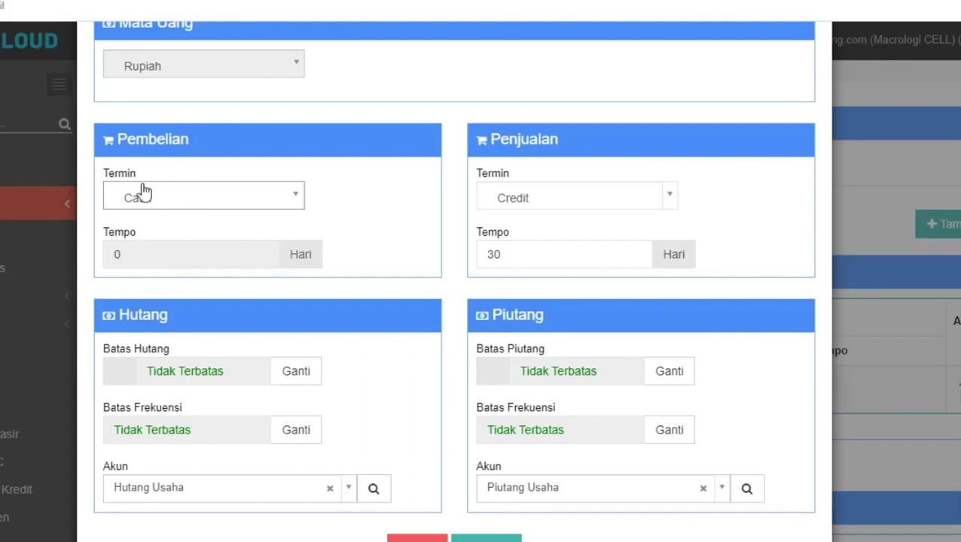
{"action": "left_click", "coordinate": [201, 192]}
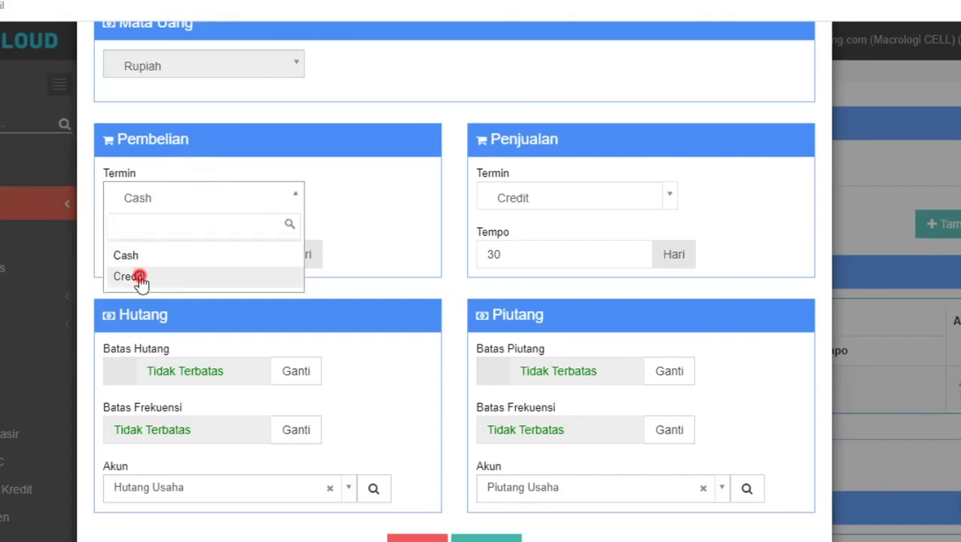
{"action": "left_click", "coordinate": [142, 277]}
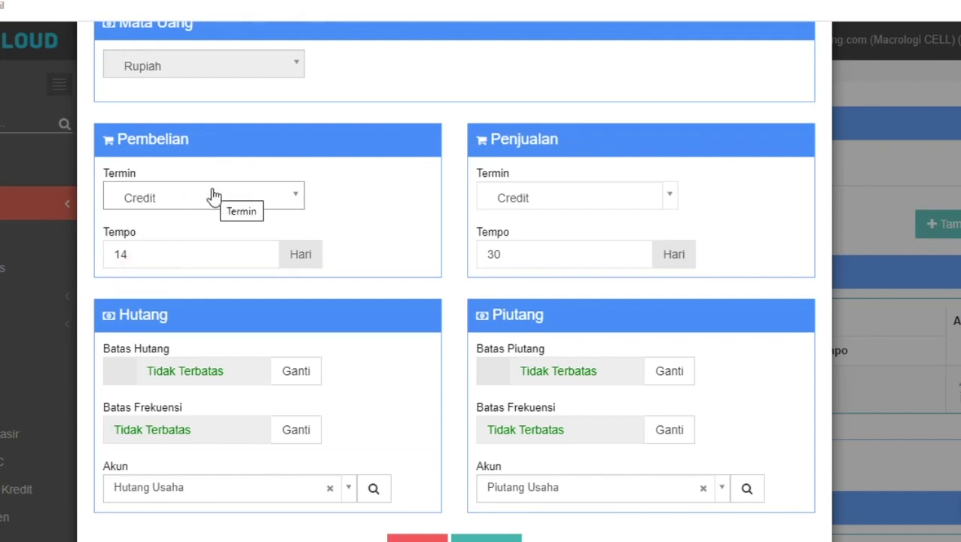
{"action": "scroll", "coordinate": [333, 215], "scroll_direction": "up", "scroll_amount": 1}
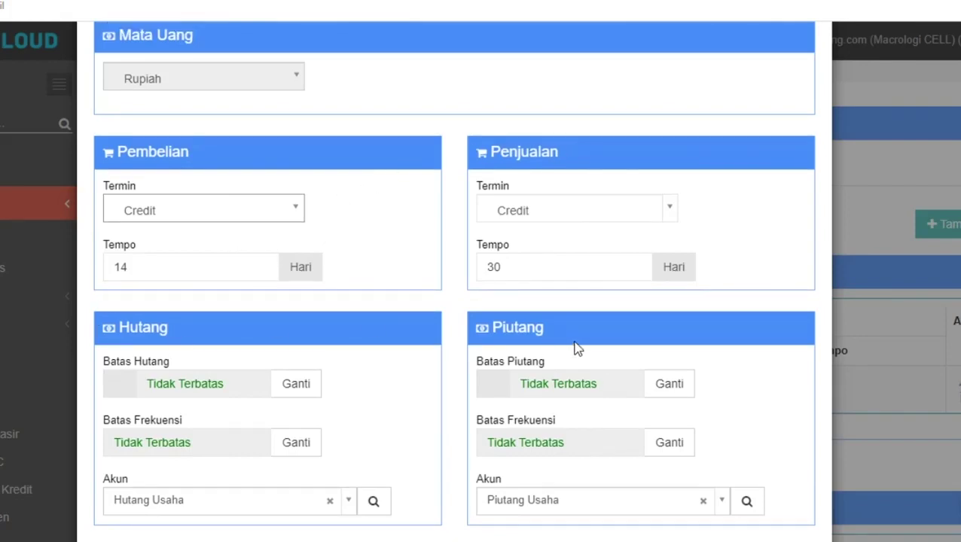
{"action": "scroll", "coordinate": [574, 348], "scroll_direction": "down", "scroll_amount": 1}
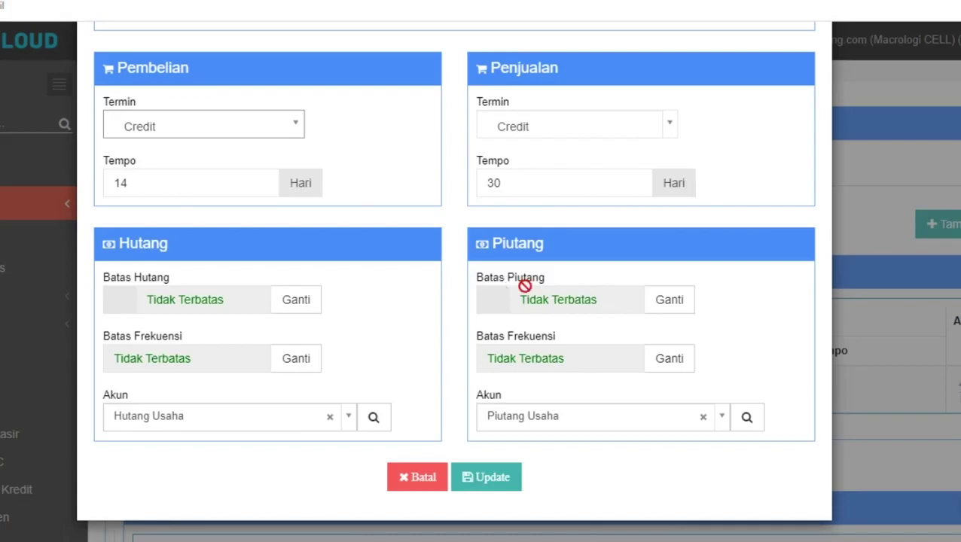
Cap receivables at 10,000,000 and switch the payables limit to Tidak Diijinkan
{"action": "left_click", "coordinate": [651, 292]}
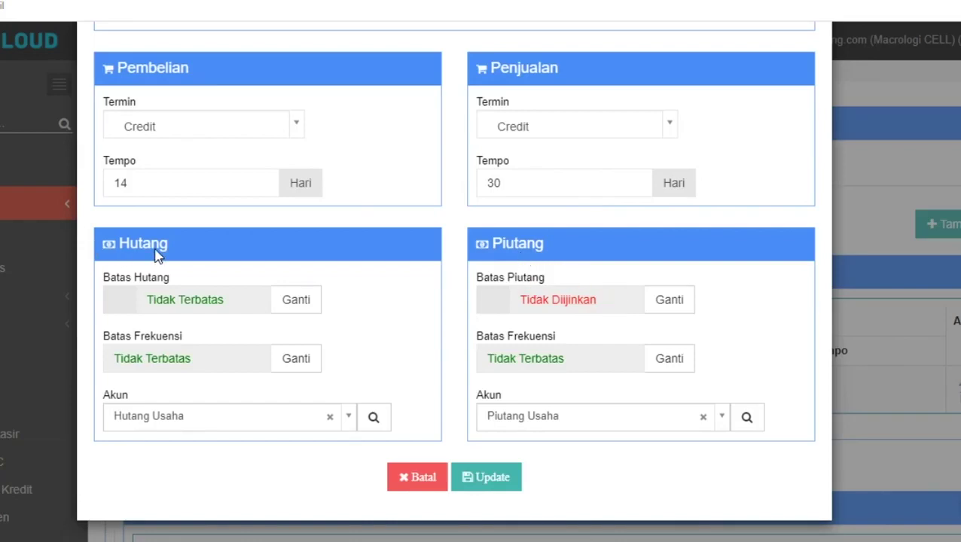
{"action": "left_click", "coordinate": [295, 302]}
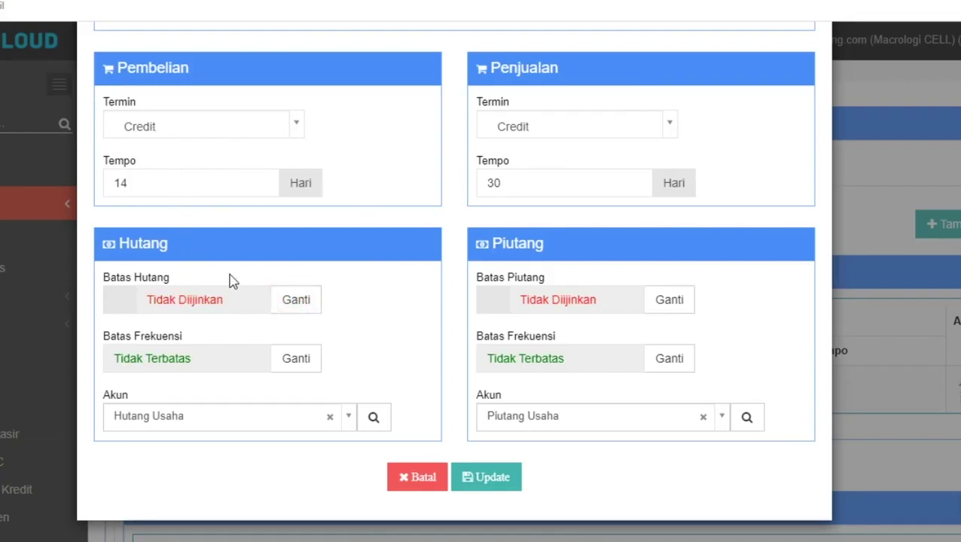
{"action": "left_click", "coordinate": [670, 300]}
{"action": "left_click_drag", "start_coordinate": [568, 301], "coordinate": [504, 288]}
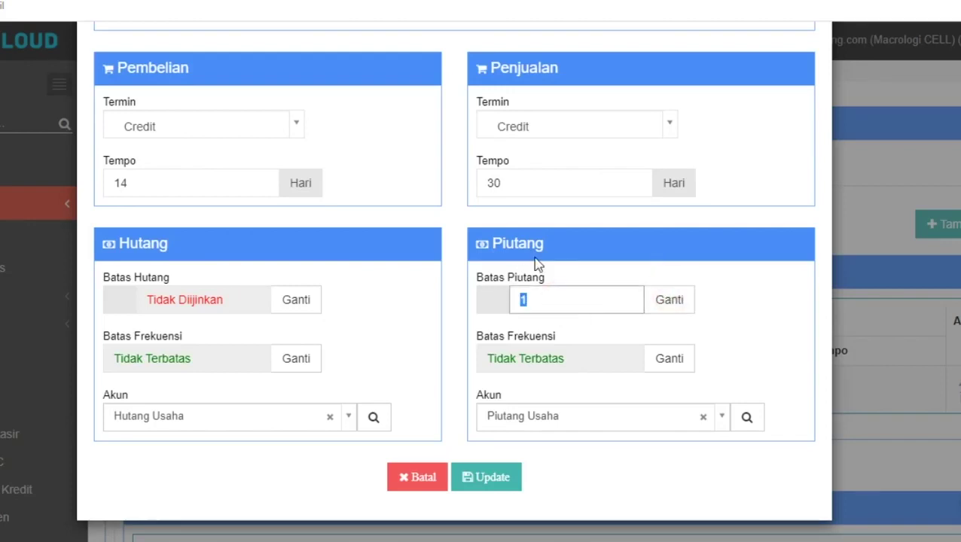
{"action": "type", "text": "10000000"}
{"action": "left_click", "coordinate": [584, 273]}
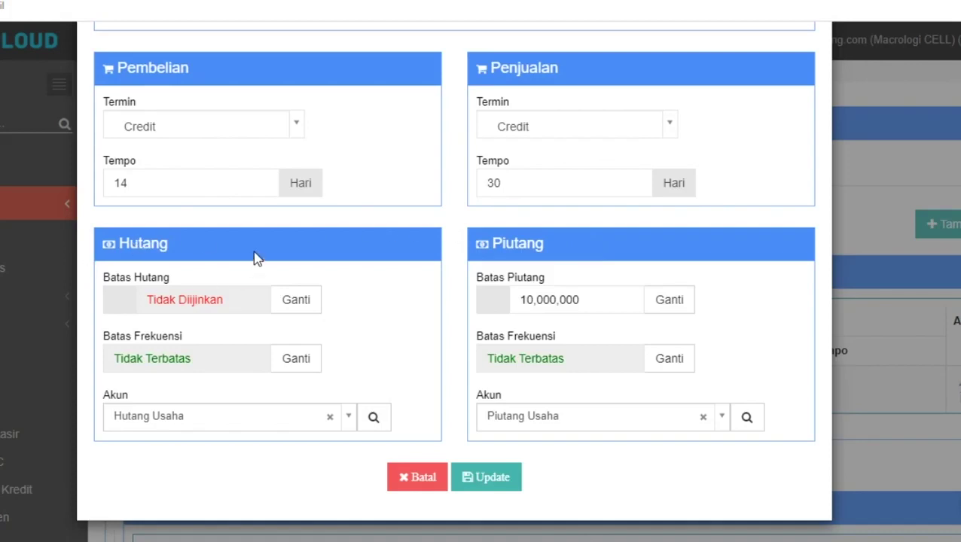
Cap payables at 10,000,000 and set both payables and receivables frequency limits to 5
{"action": "left_click", "coordinate": [304, 303]}
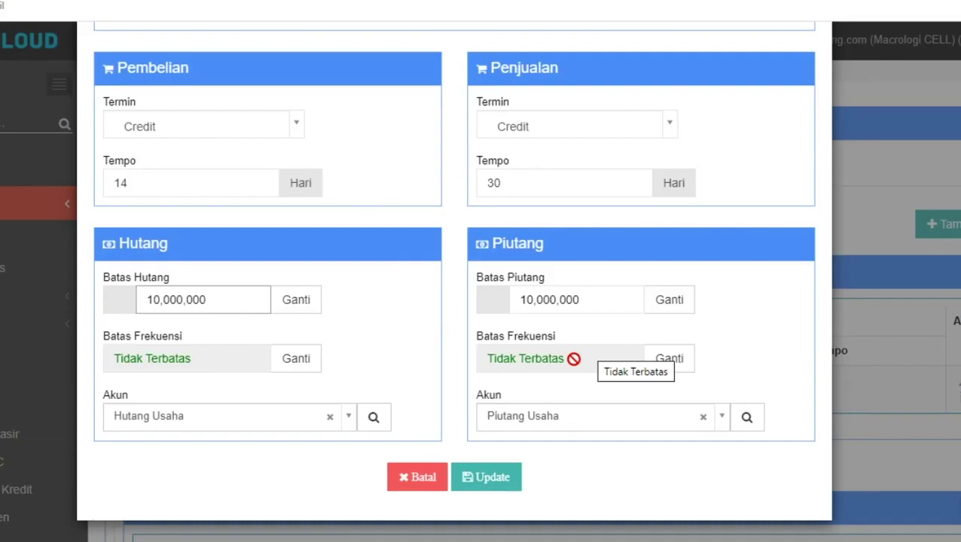
{"action": "left_click", "coordinate": [677, 349]}
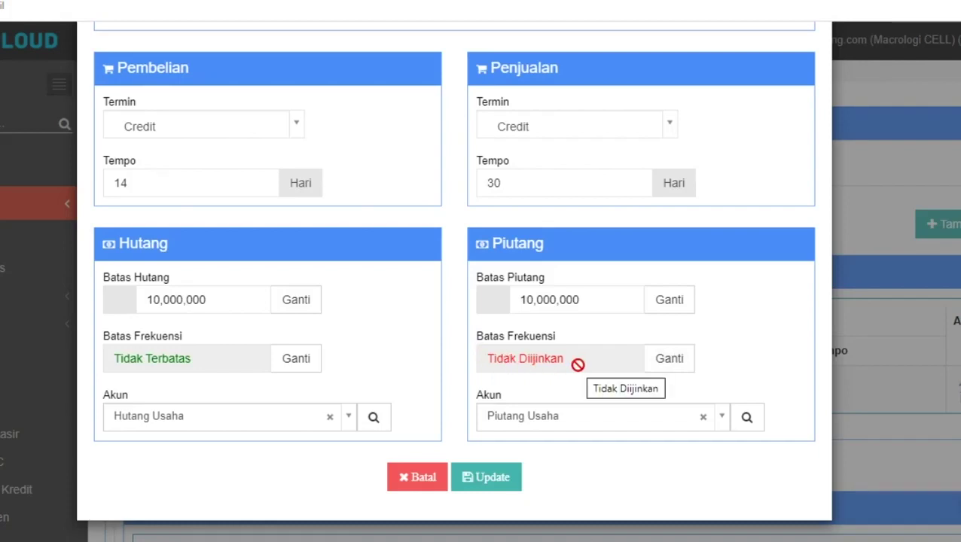
{"action": "left_click", "coordinate": [296, 359]}
{"action": "left_click", "coordinate": [671, 358]}
{"action": "double_click", "coordinate": [511, 356]}
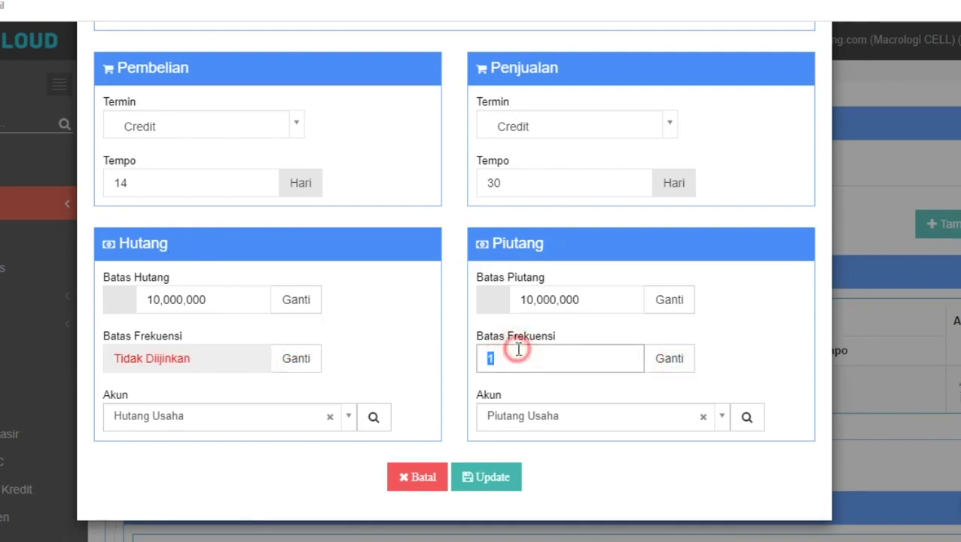
{"action": "type", "text": "5"}
{"action": "left_click", "coordinate": [305, 370]}
{"action": "left_click", "coordinate": [180, 357]}
{"action": "key", "text": "BackSpace"}
{"action": "type", "text": "5"}
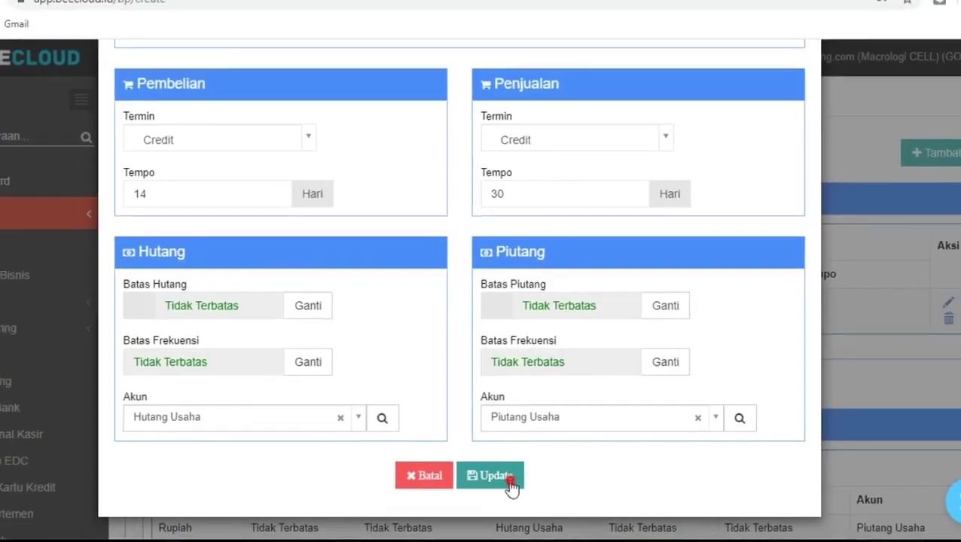
Update the Rupiah terms, return to Profil and save customer PT. Nusantara
{"action": "left_click", "coordinate": [505, 482]}
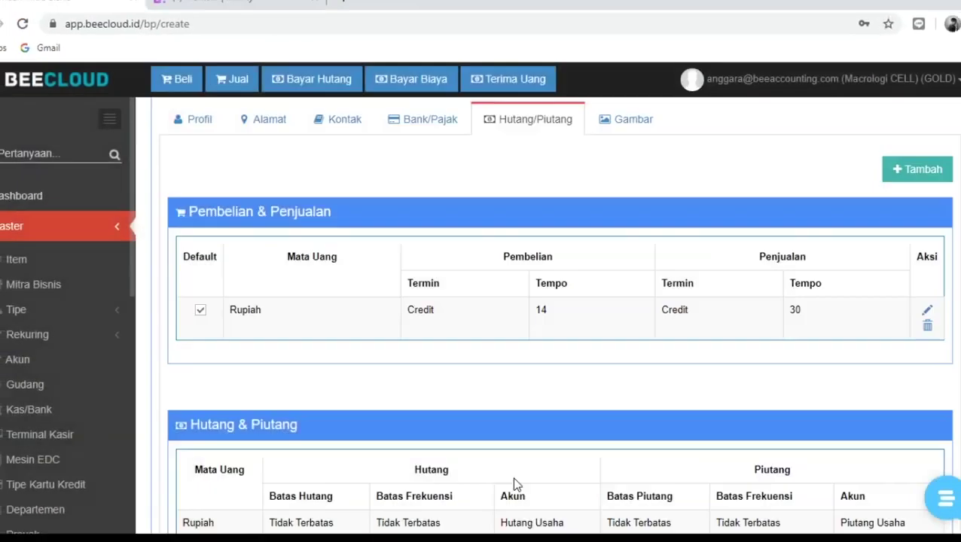
{"action": "scroll", "coordinate": [537, 372], "scroll_direction": "down", "scroll_amount": 3}
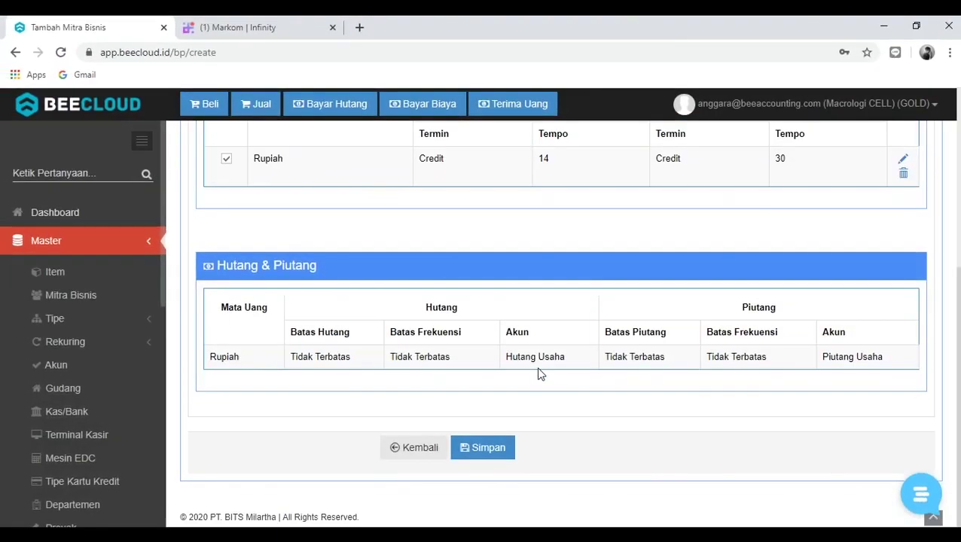
{"action": "scroll", "coordinate": [538, 373], "scroll_direction": "up", "scroll_amount": 3}
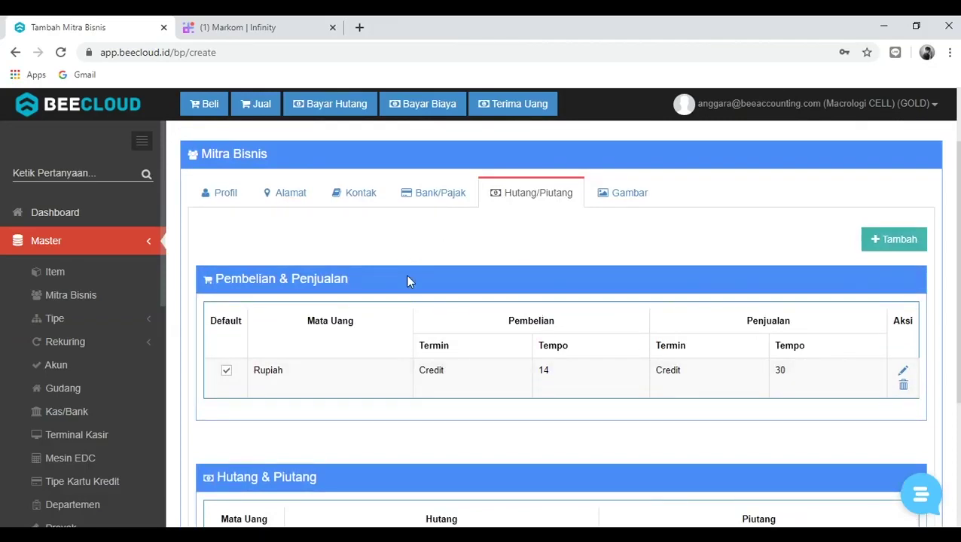
{"action": "left_click", "coordinate": [211, 194]}
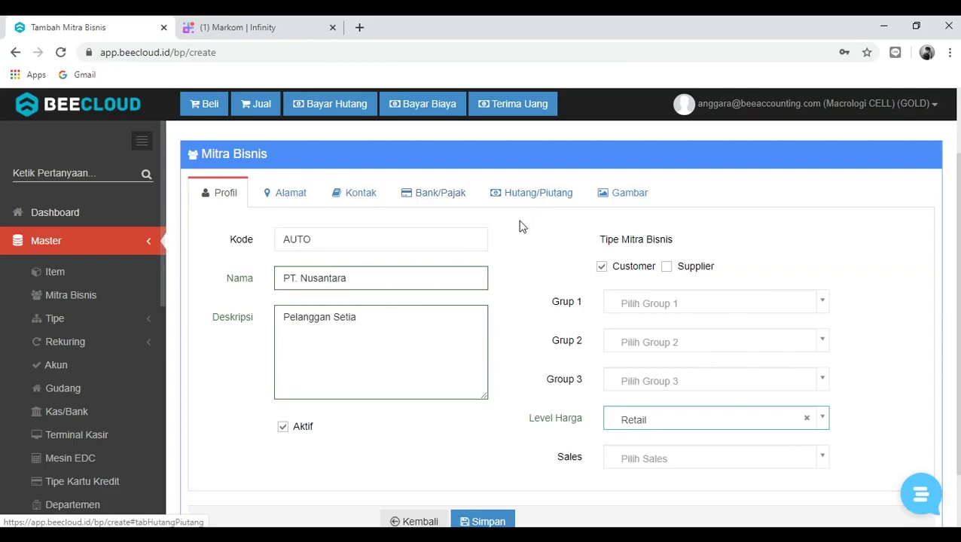
{"action": "scroll", "coordinate": [501, 301], "scroll_direction": "up", "scroll_amount": 2}
{"action": "scroll", "coordinate": [505, 312], "scroll_direction": "down", "scroll_amount": 2}
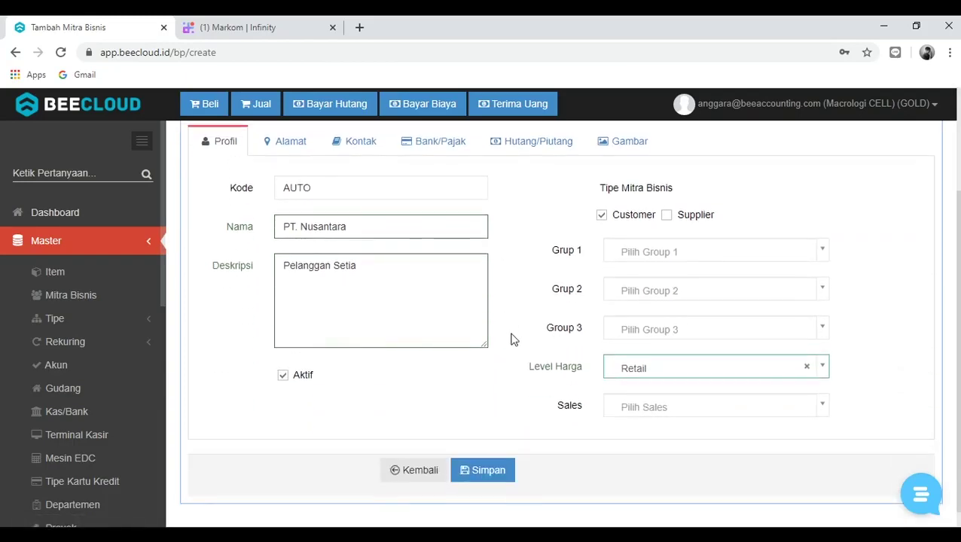
{"action": "left_click", "coordinate": [483, 468]}
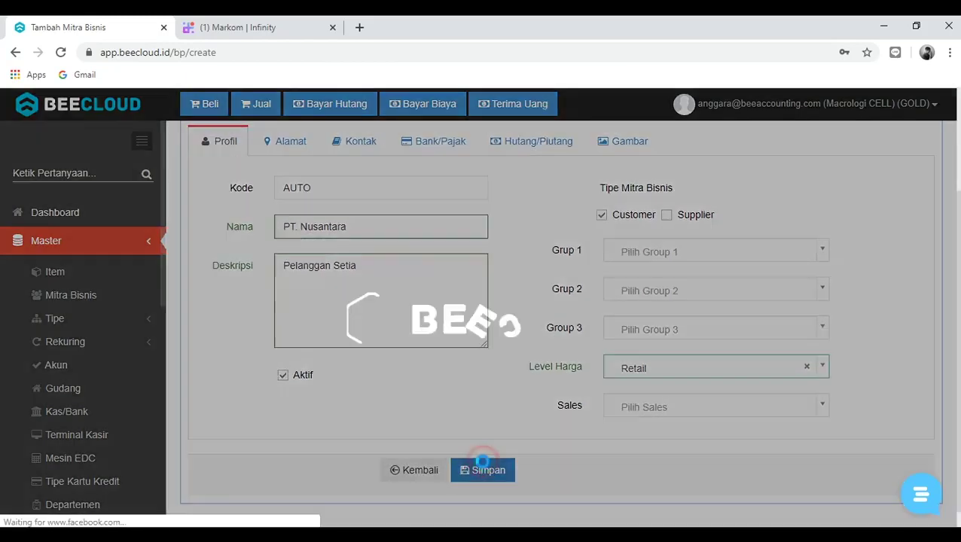